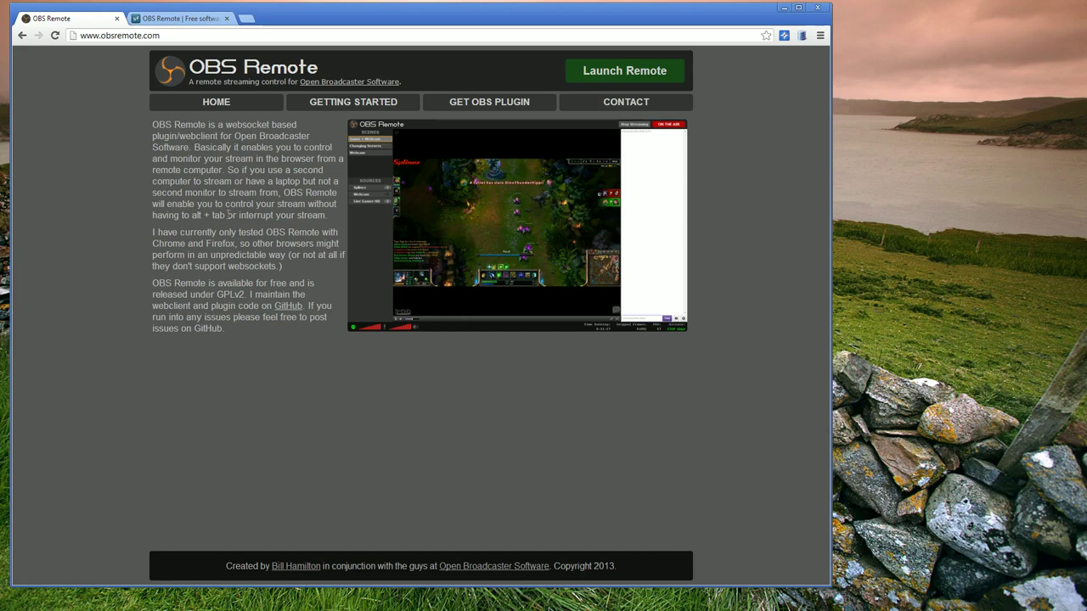
pyautogui.click(204, 37)
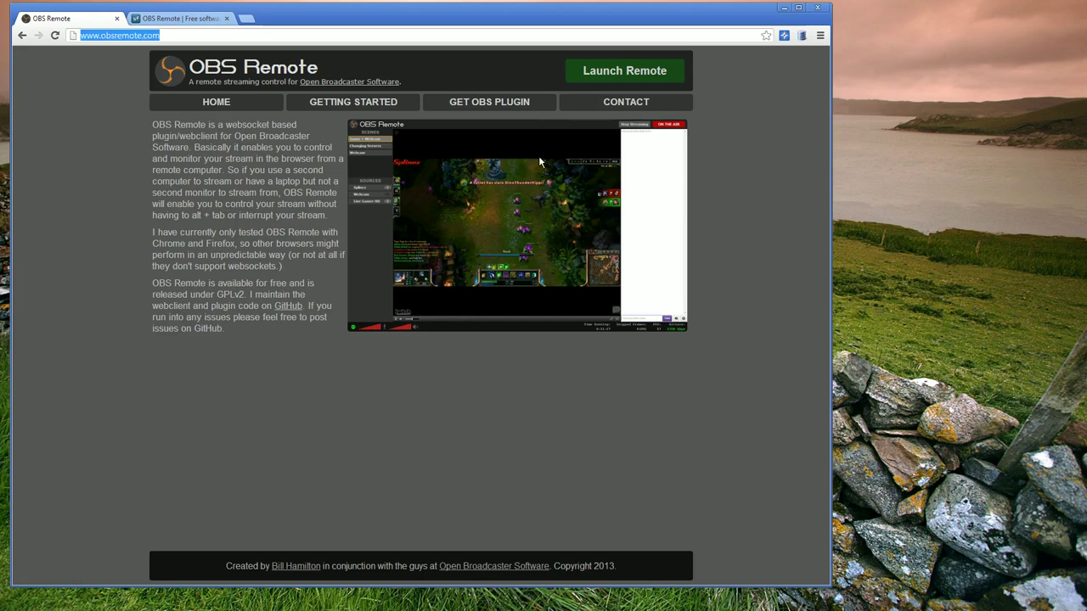
# Download the OBS Remote 1.0 installer from SourceForge, close the extra project tab, and run it
pyautogui.click(499, 105)
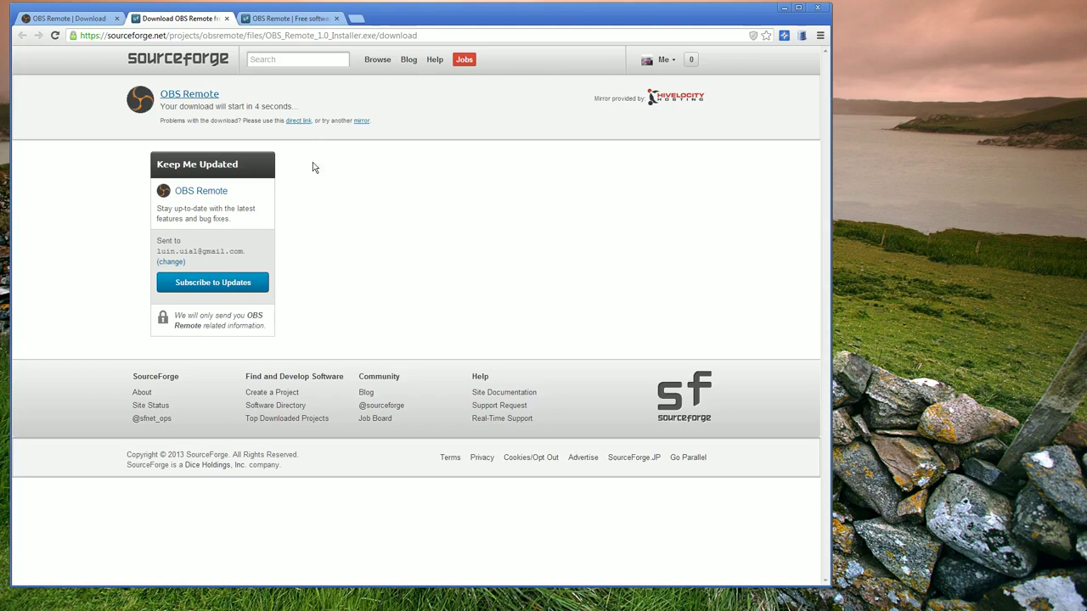
pyautogui.click(337, 18)
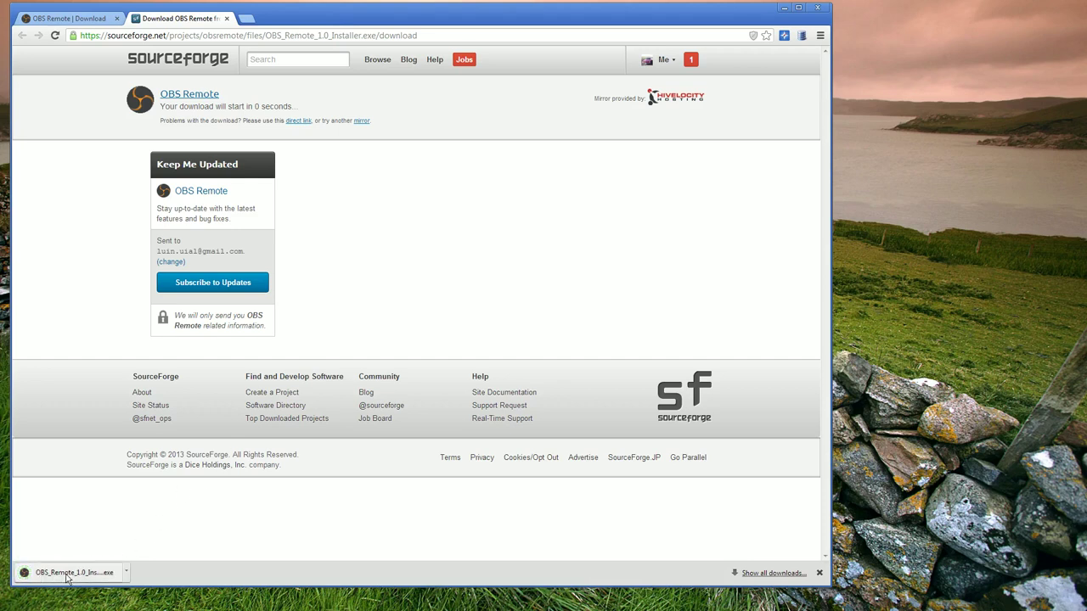
pyautogui.click(68, 575)
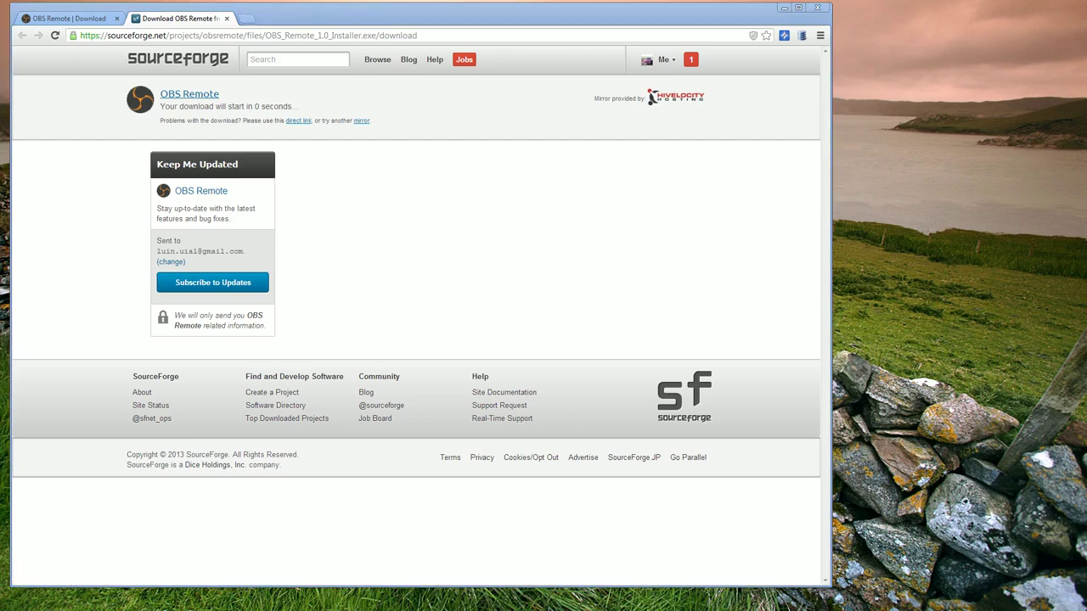
# Approve the UAC prompt and install OBS Remote 1.0, accepting the license agreement
pyautogui.click(454, 310)
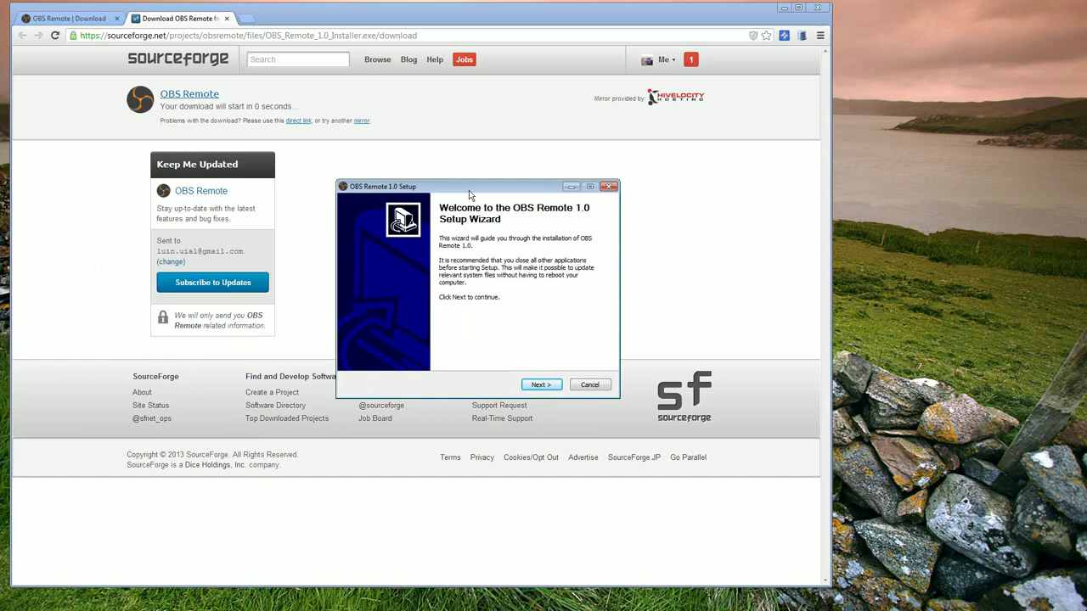
pyautogui.click(541, 385)
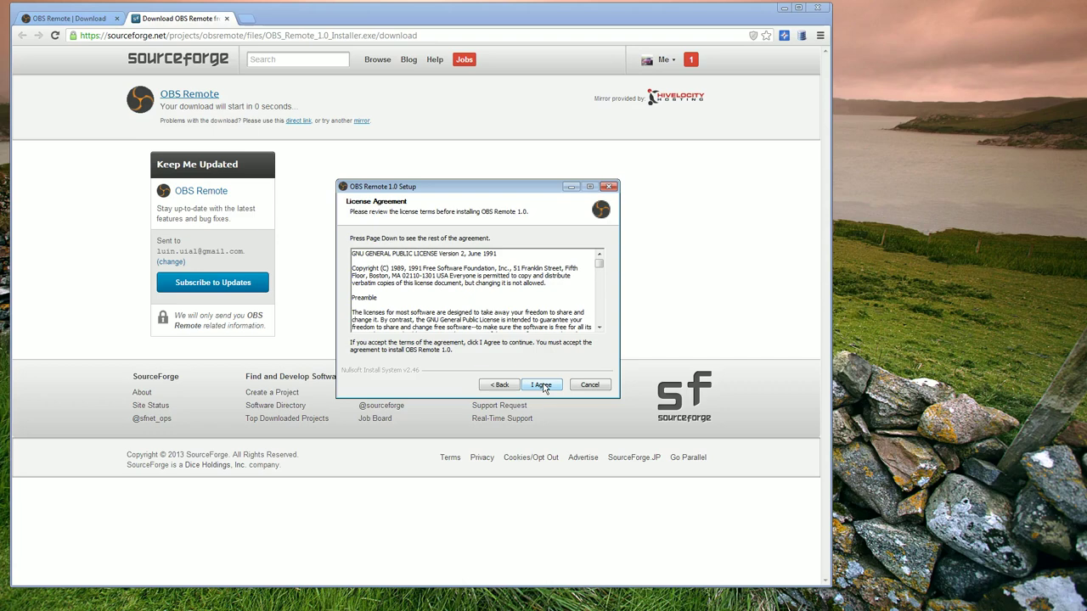
pyautogui.click(541, 385)
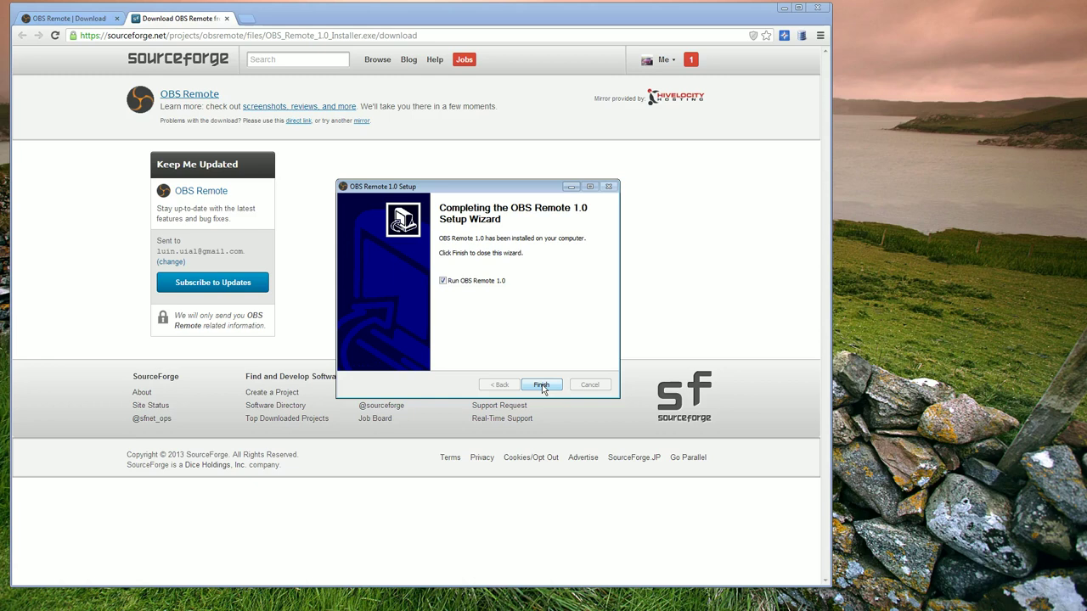
# Launch OBS v0.472b from the wizard and confirm OBS Remote v1.0 in its Plugins list
pyautogui.click(542, 387)
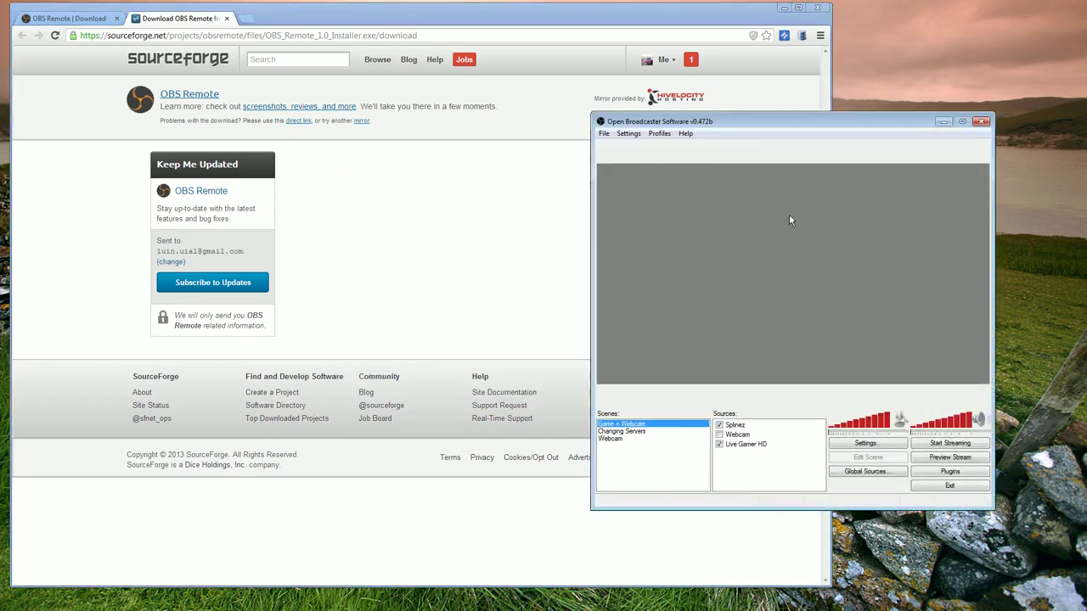
pyautogui.moveTo(772, 120); pyautogui.dragTo(735, 118)
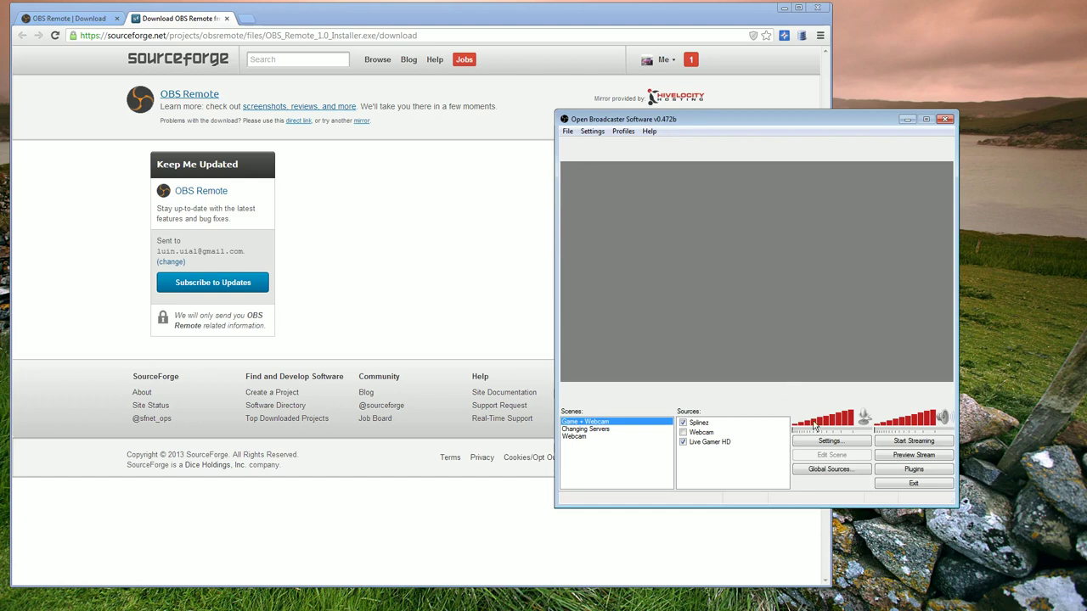
pyautogui.click(914, 469)
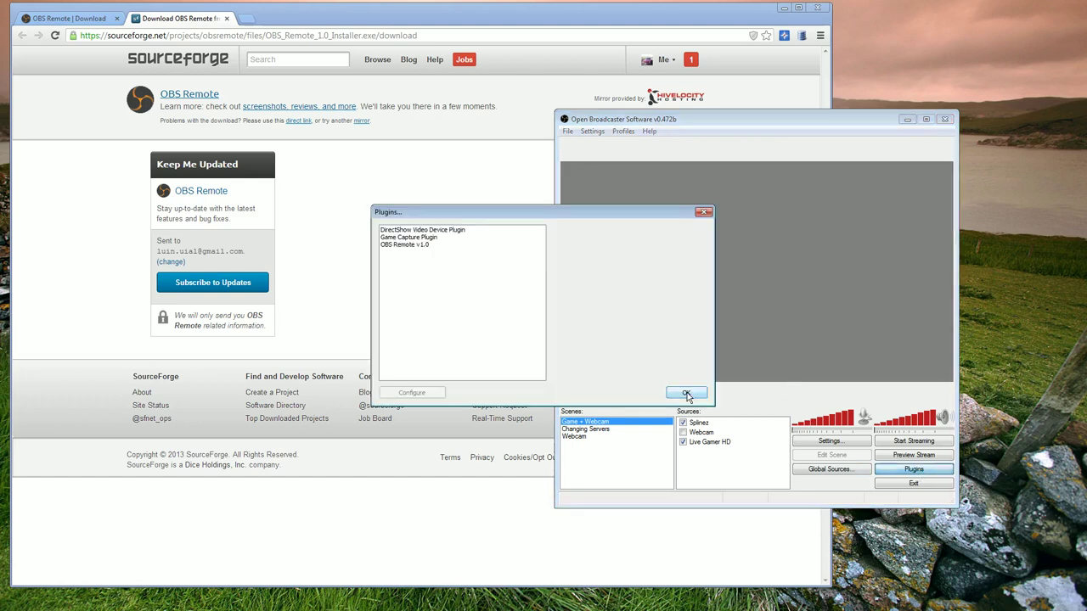
pyautogui.click(420, 245)
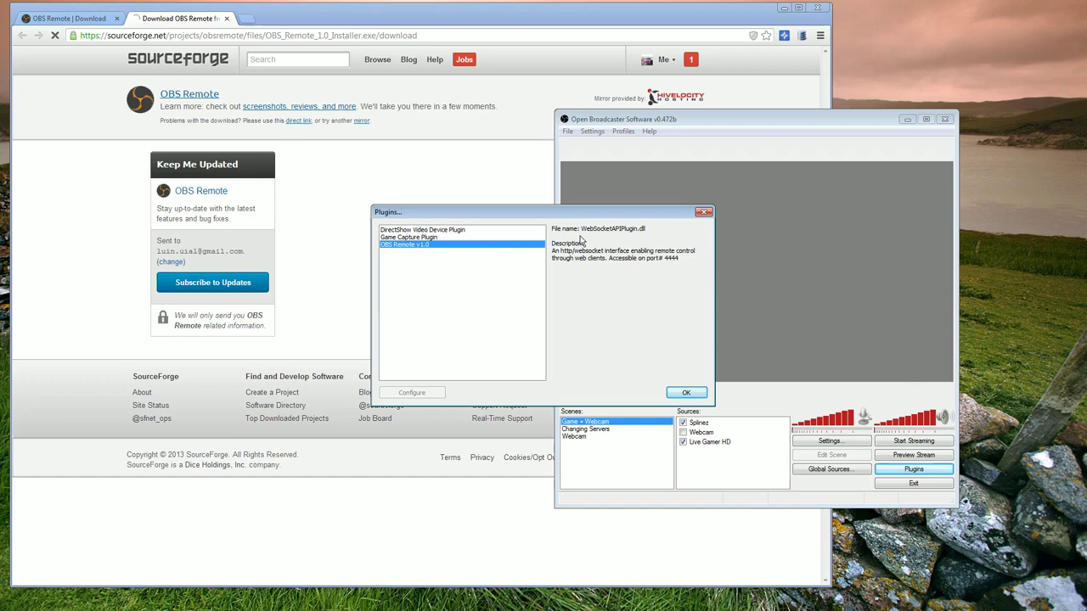
pyautogui.click(696, 393)
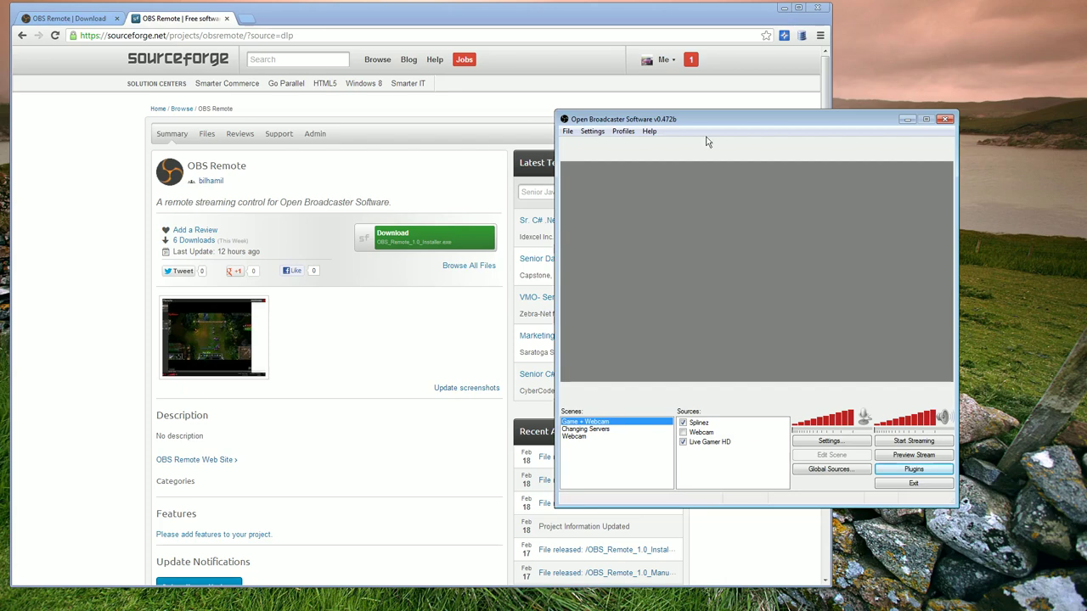
# Launch the web client at client.obsremote.com and select localhost in the OBS Host field
pyautogui.click(97, 17)
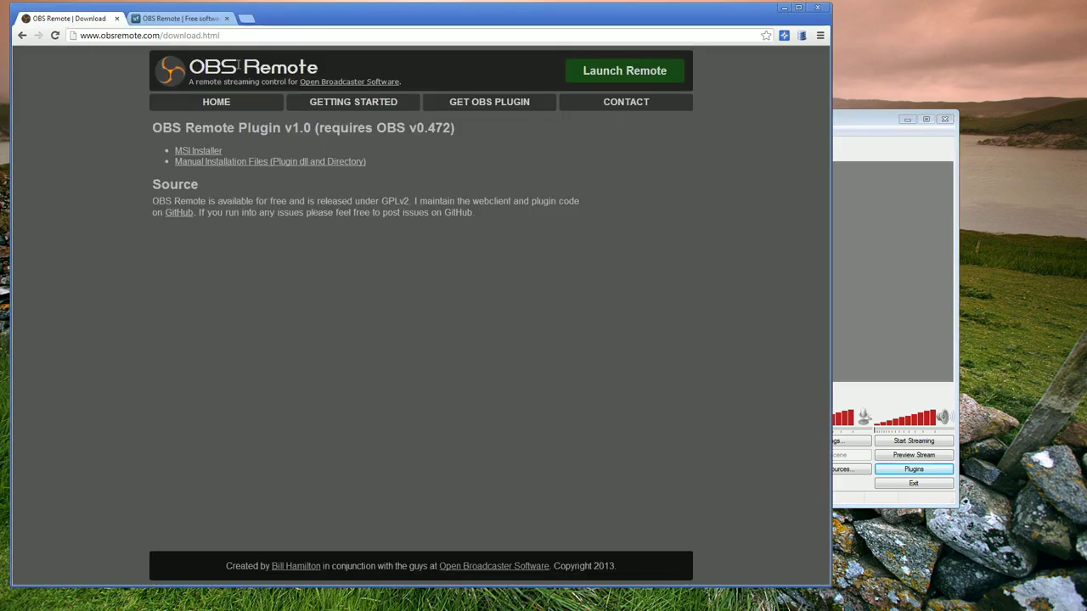
pyautogui.click(653, 77)
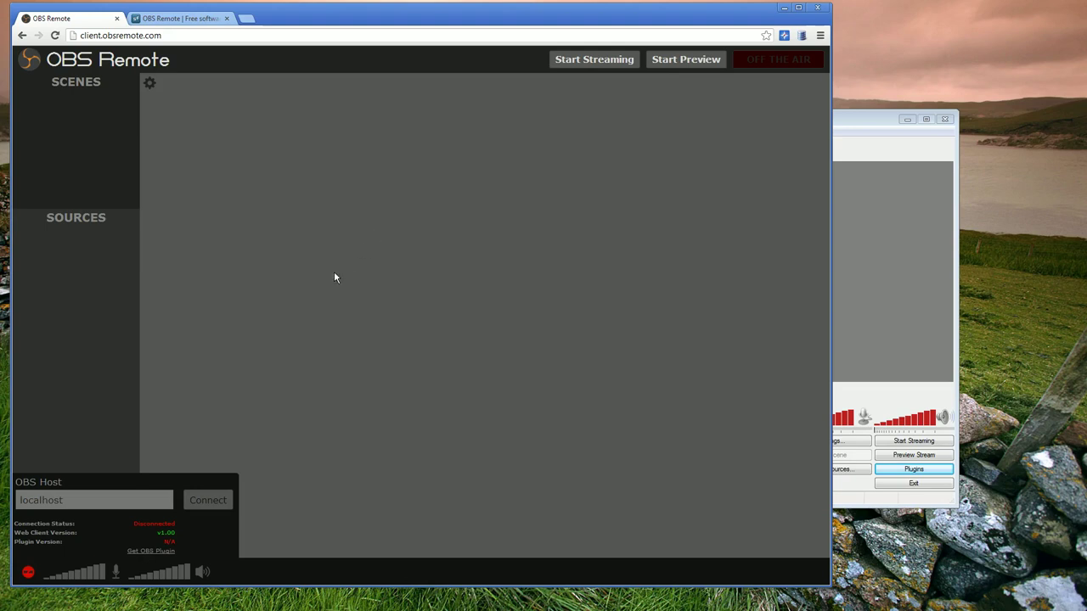
pyautogui.click(113, 494)
pyautogui.doubleClick(100, 498)
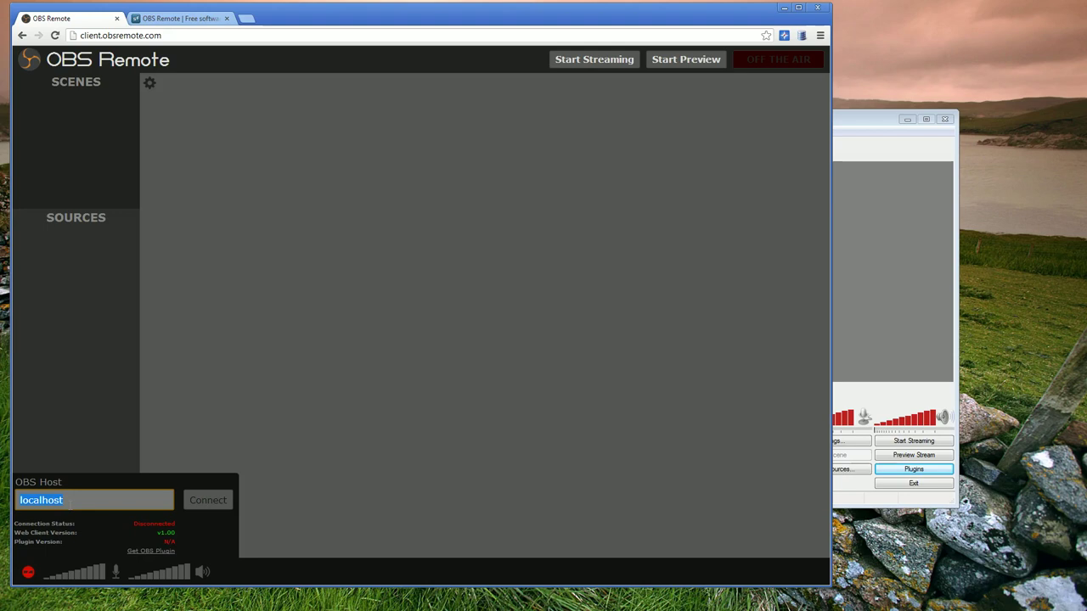
# Connect the web client to localhost, listing scenes Game + Webcam, Changing Servers and Webcam
pyautogui.click(72, 501)
pyautogui.doubleClick(73, 503)
pyautogui.click(216, 507)
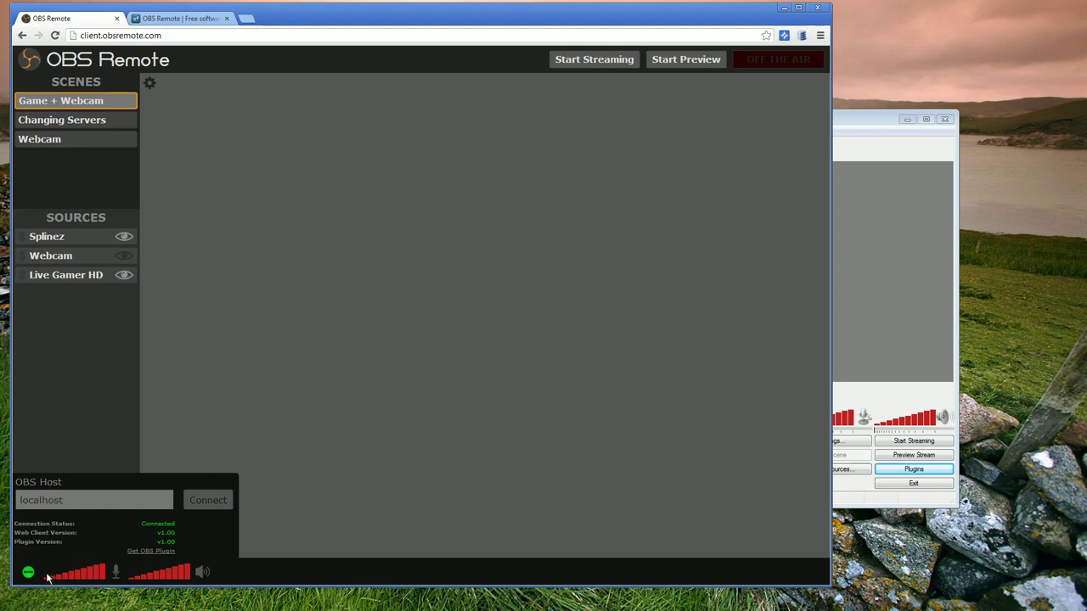
# Hide the connection panel and keep the OBS window always on top
pyautogui.click(28, 574)
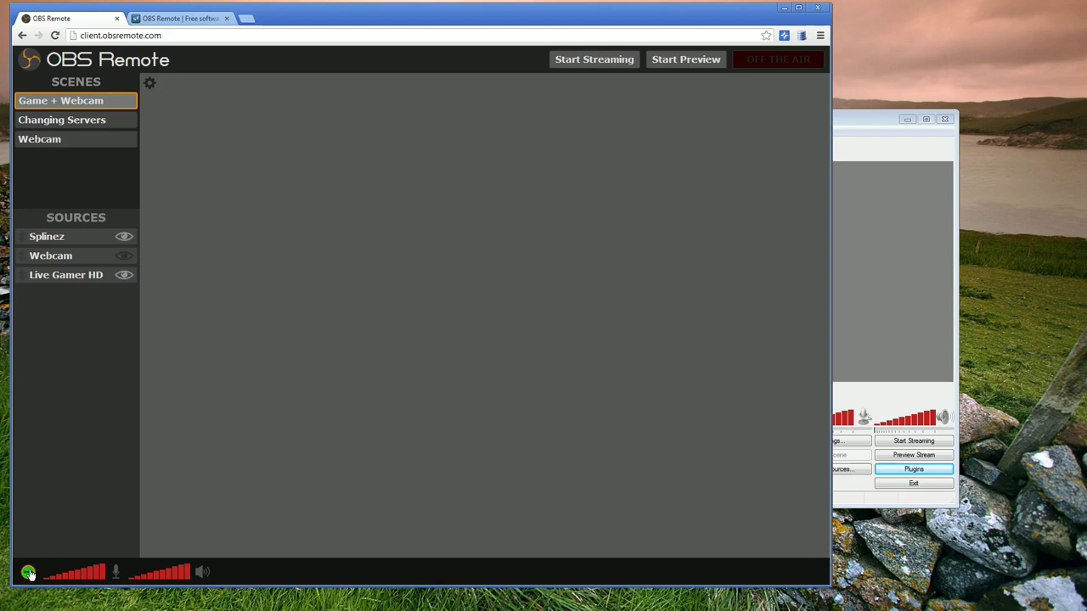
pyautogui.click(28, 574)
pyautogui.click(28, 574)
pyautogui.click(879, 213)
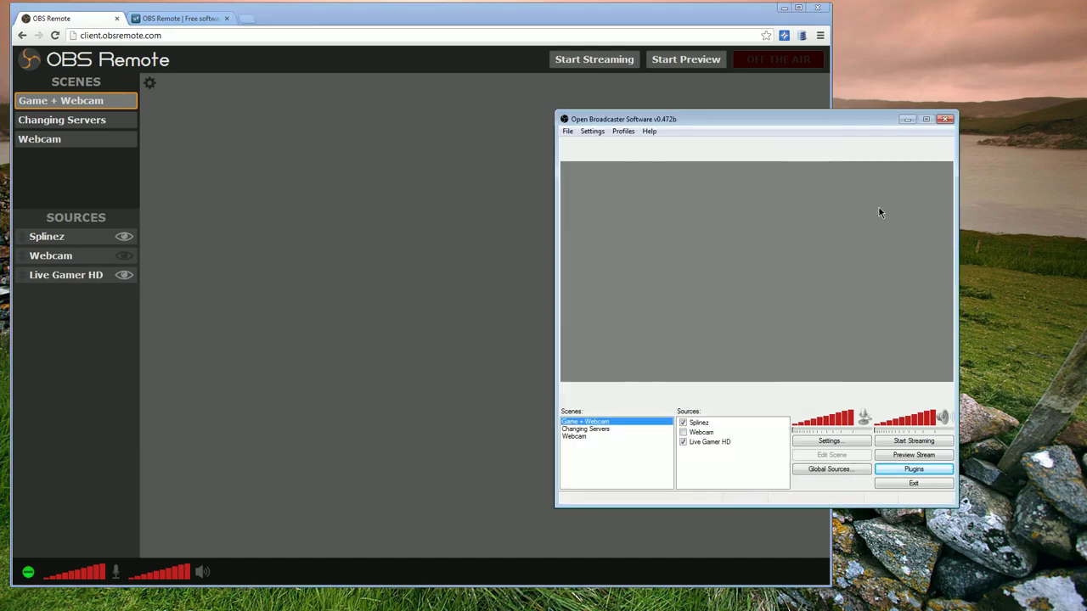
pyautogui.click(592, 131)
pyautogui.click(614, 159)
# Cycle through Changing Servers and Webcam, return to Game + Webcam, and move Splinez lower
pyautogui.click(73, 123)
pyautogui.click(71, 141)
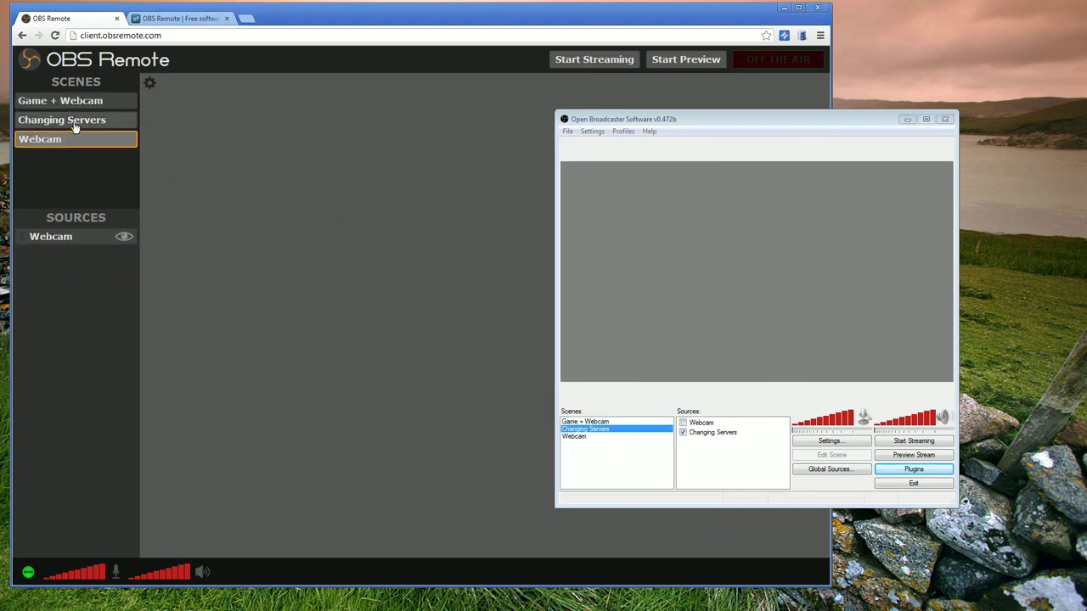
pyautogui.click(73, 100)
pyautogui.click(80, 121)
pyautogui.click(75, 136)
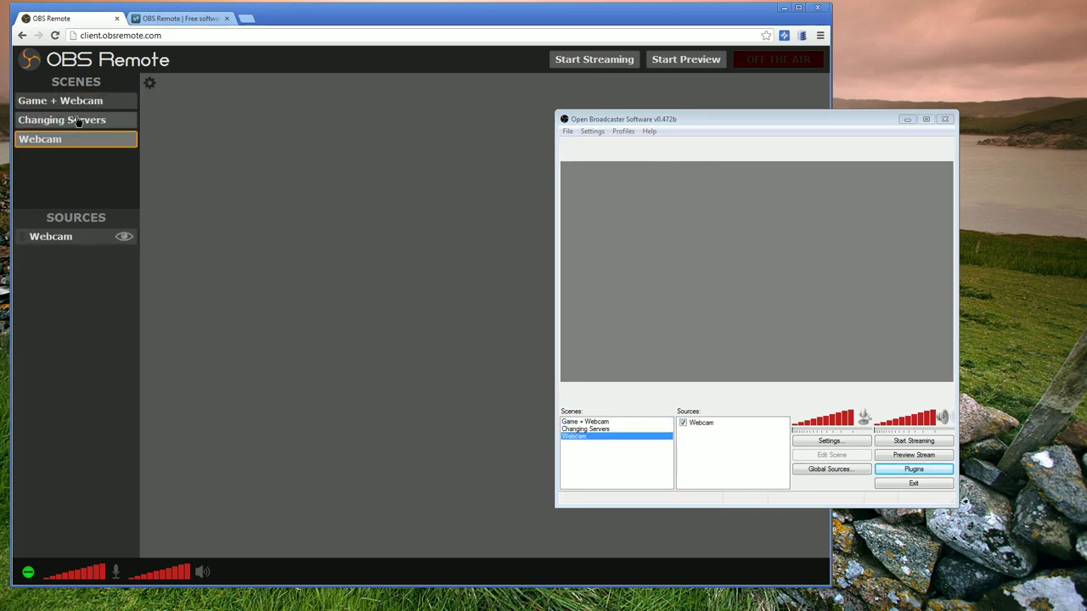
pyautogui.click(74, 101)
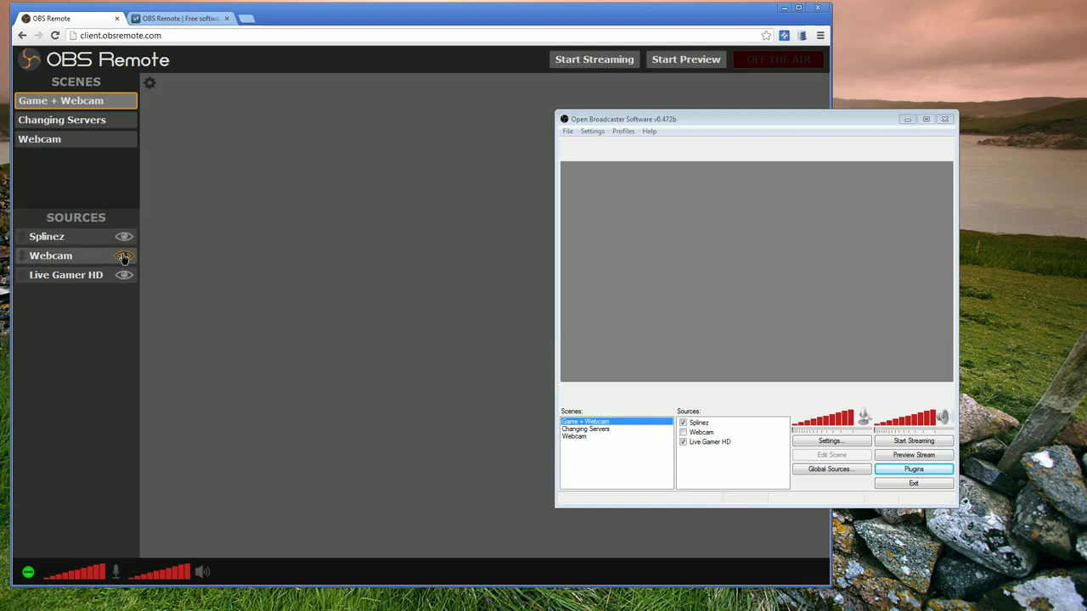
pyautogui.moveTo(74, 244)
pyautogui.mouseDown()
pyautogui.moveTo(63, 280)
pyautogui.moveTo(65, 235)
pyautogui.mouseUp()
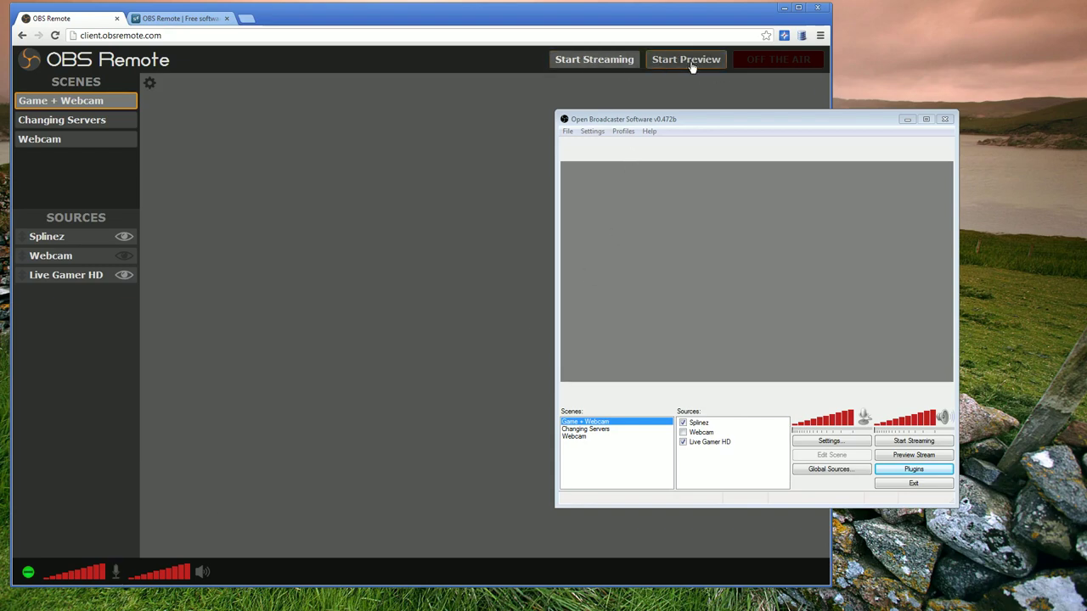
# Briefly mute and unmute the microphone and desktop audio
pyautogui.doubleClick(115, 572)
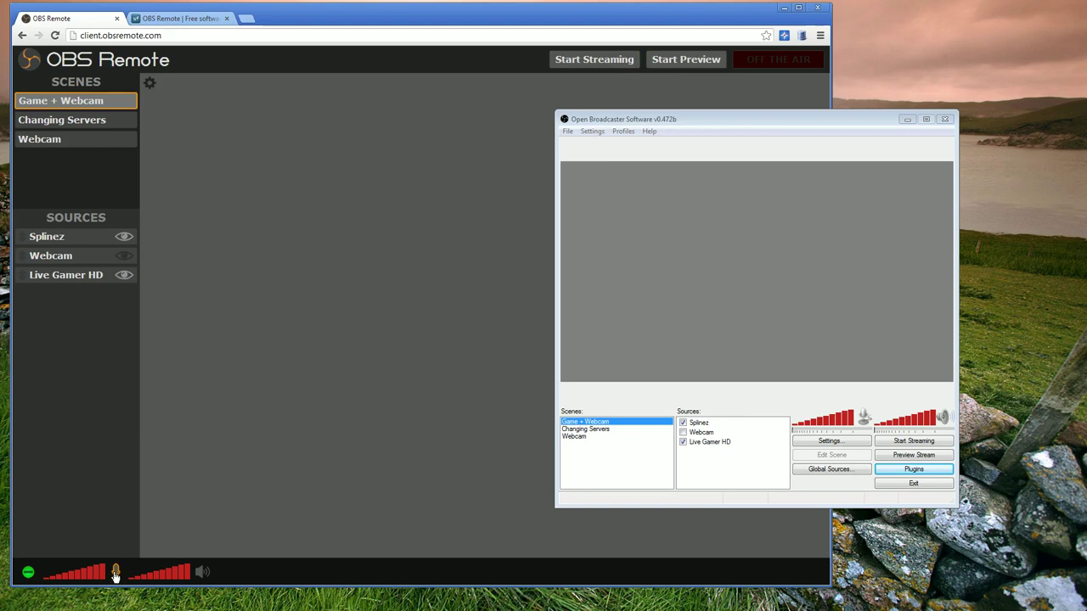
pyautogui.click(202, 573)
pyautogui.click(202, 573)
# Set stream preview to the Twitch username with Show Stream, Show Chat and Only When Streaming enabled
pyautogui.click(150, 85)
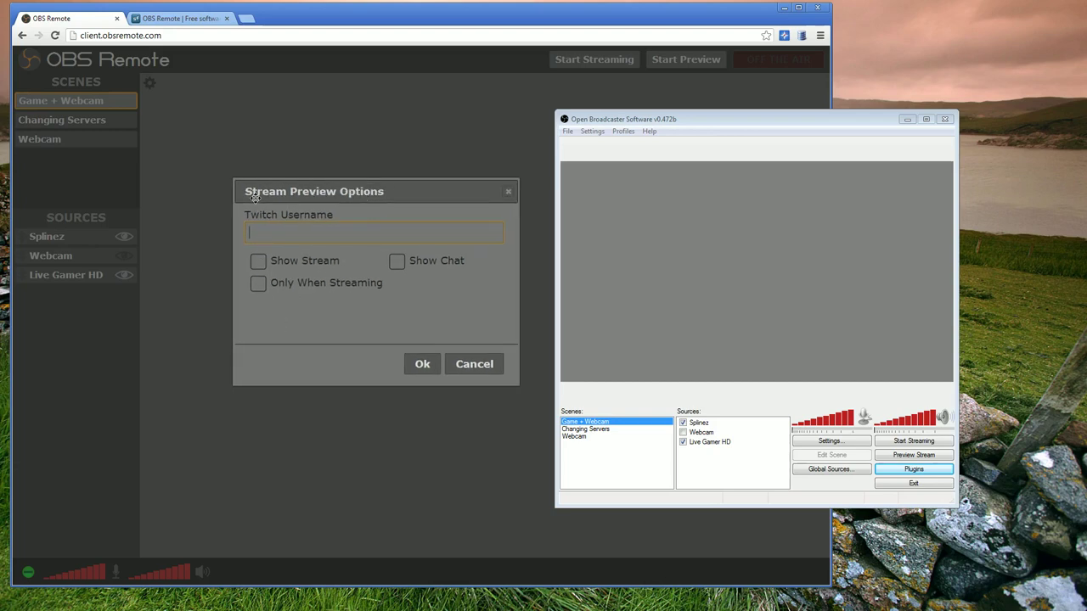
pyautogui.click(282, 233)
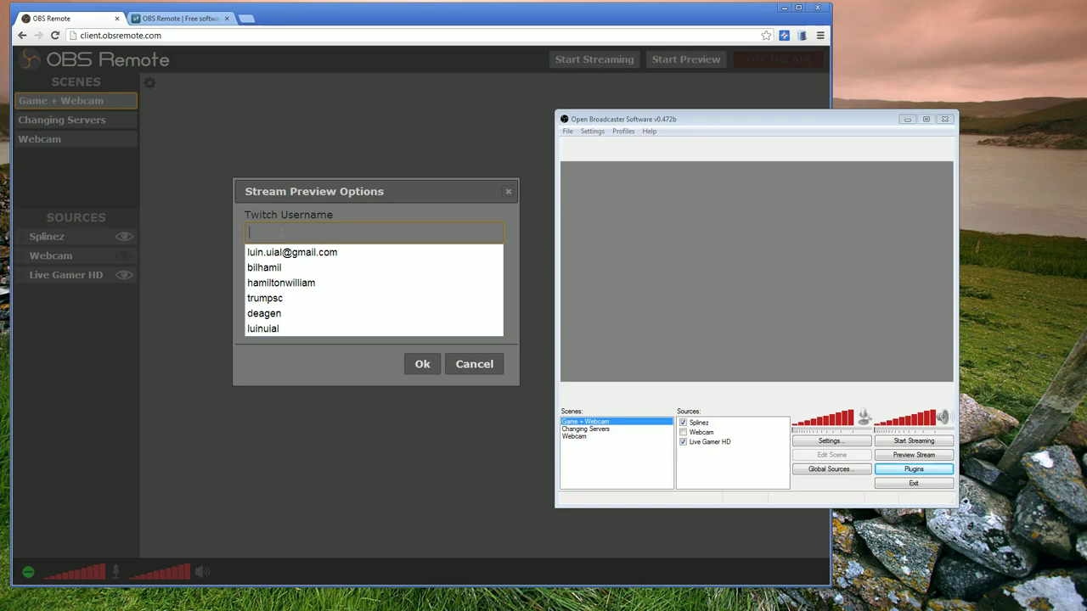
pyautogui.write('splineztest')
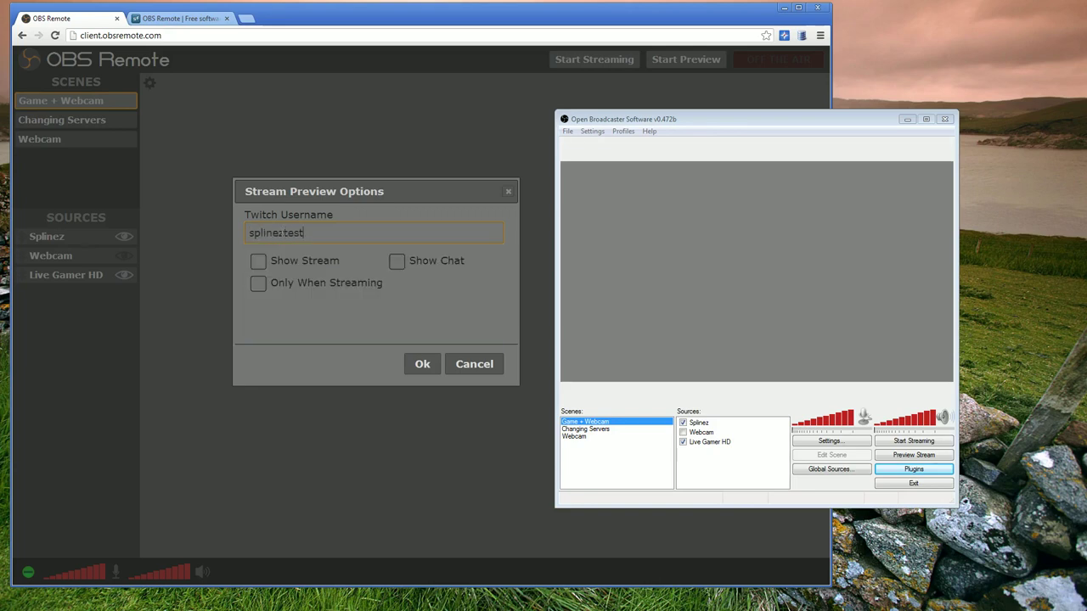
pyautogui.click(296, 265)
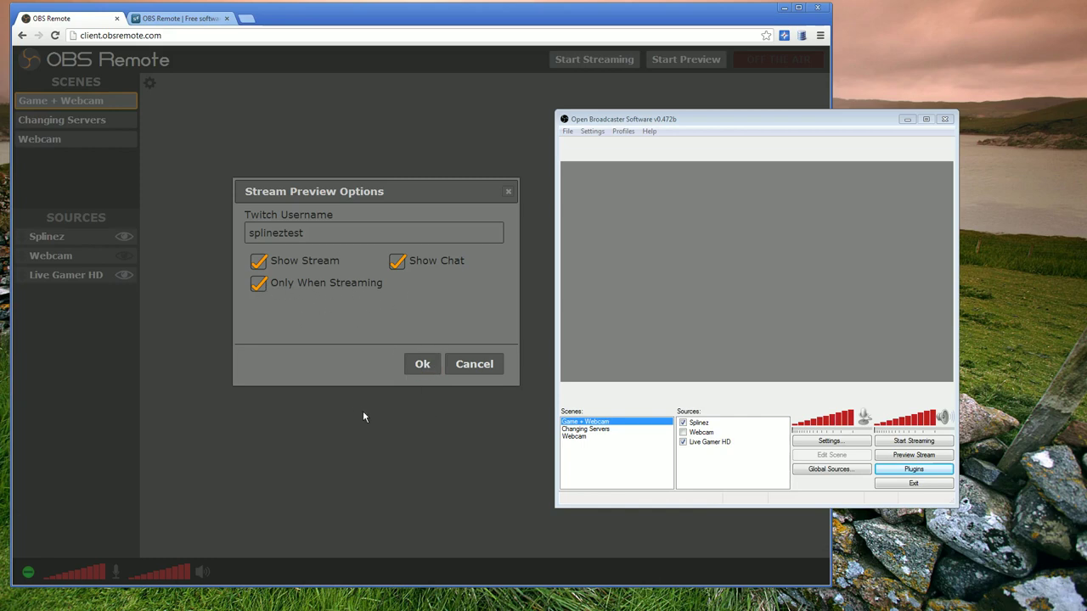
pyautogui.click(420, 370)
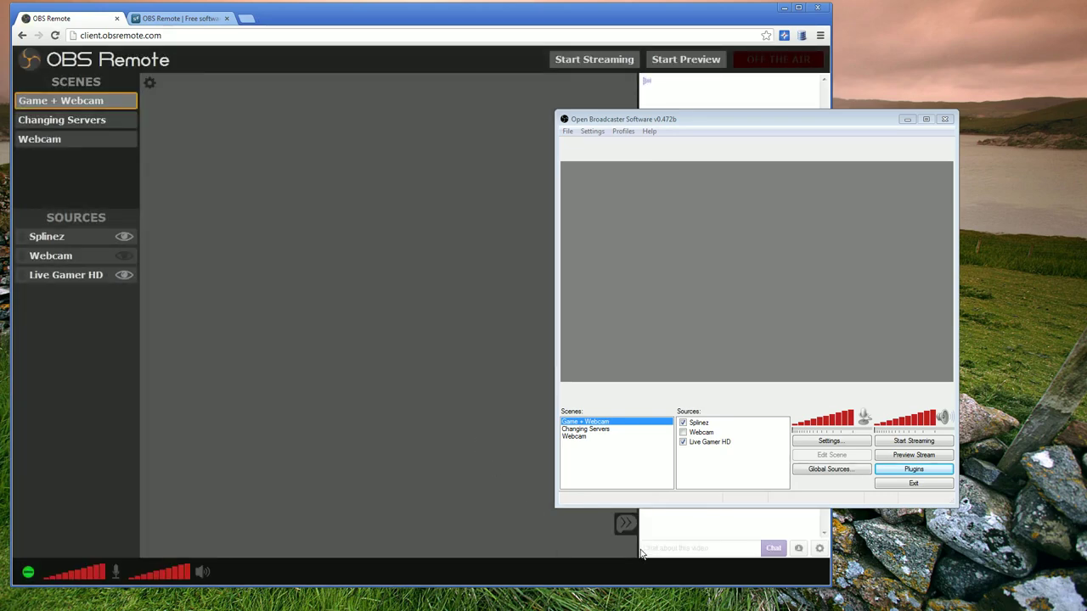
# Move the OBS window aside and start streaming live to Twitch
pyautogui.moveTo(705, 120); pyautogui.dragTo(671, 107)
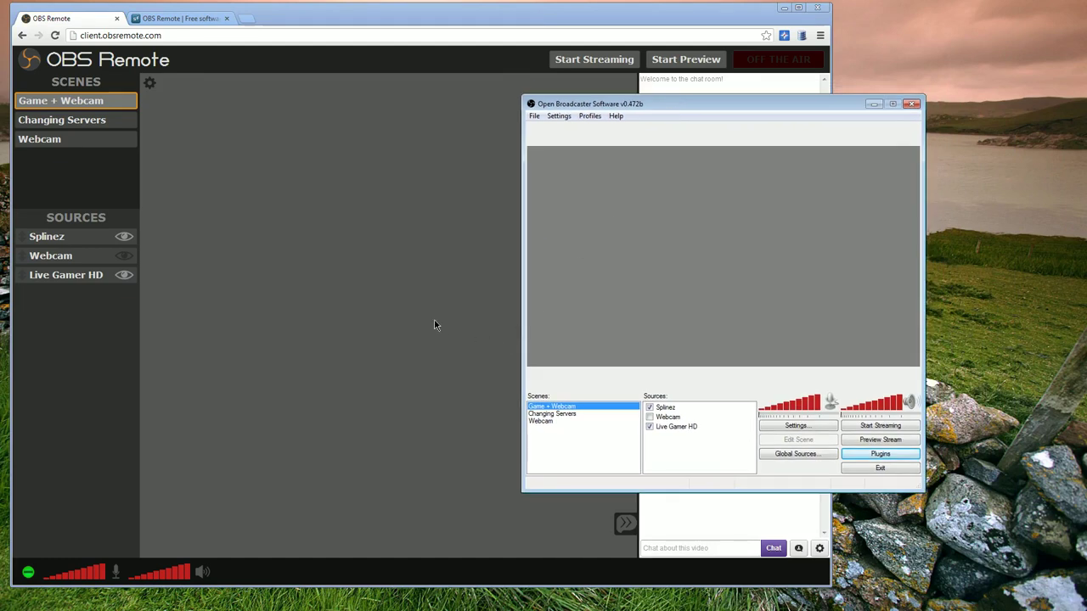
pyautogui.click(604, 66)
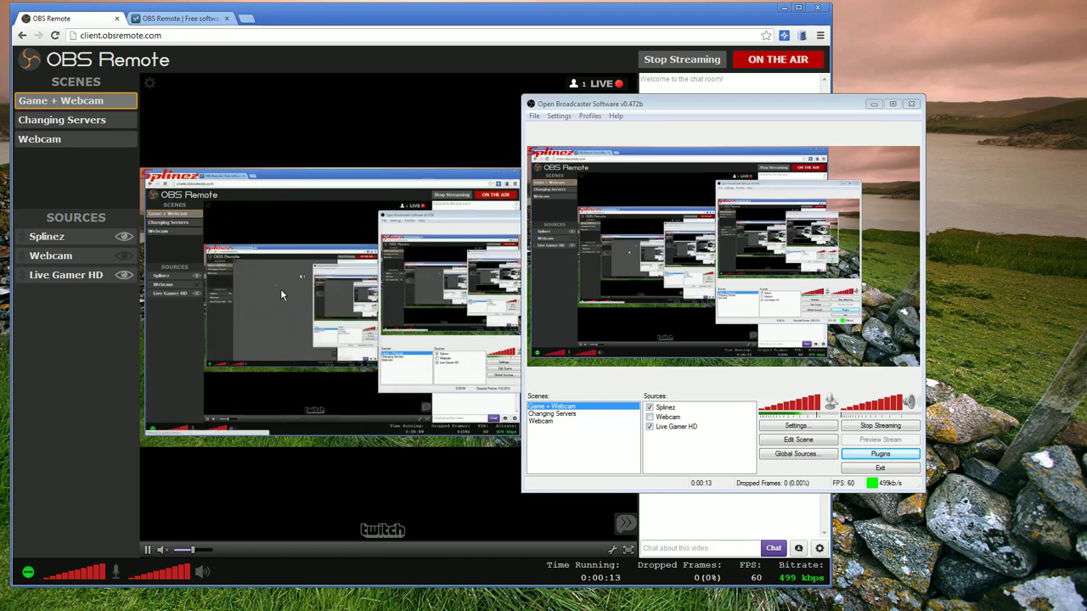
pyautogui.click(71, 124)
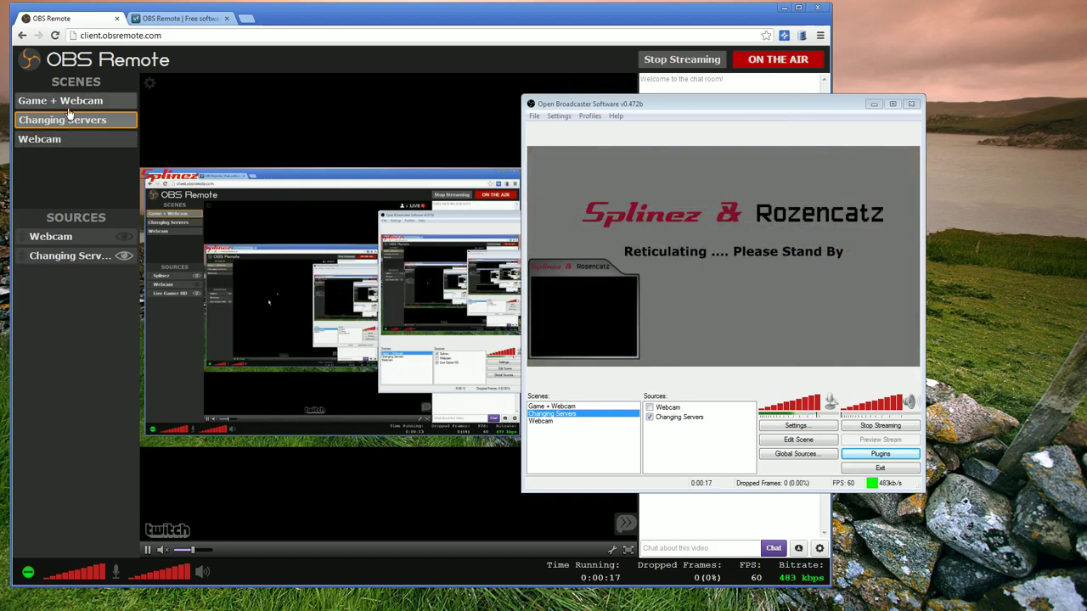
pyautogui.click(52, 101)
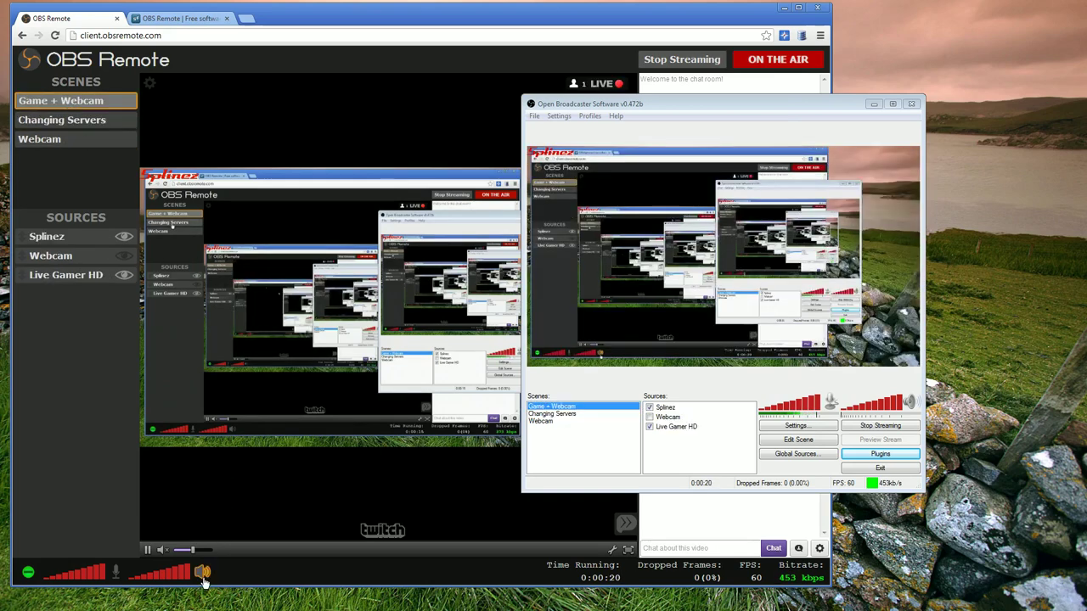
pyautogui.click(115, 574)
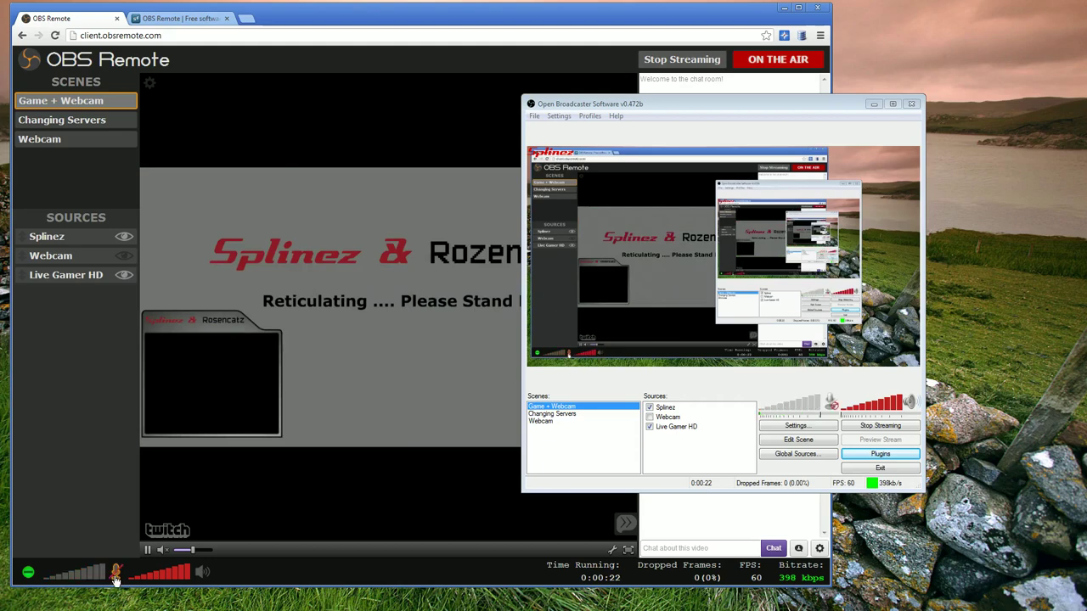
pyautogui.click(116, 573)
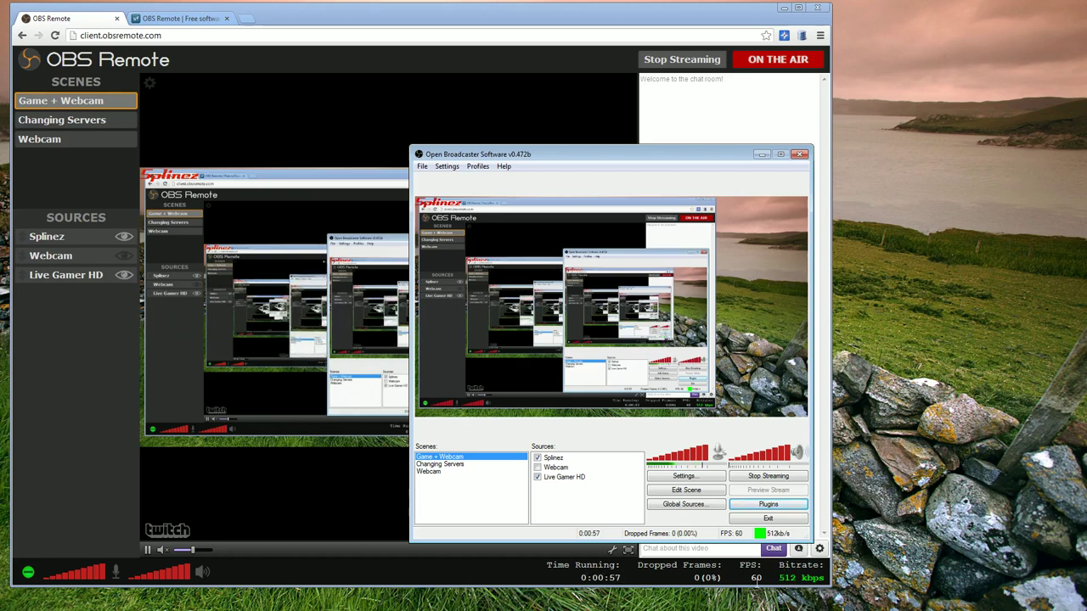
# Drag the OBS window up and to the right to uncover the chat panel
pyautogui.moveTo(573, 153); pyautogui.dragTo(589, 171)
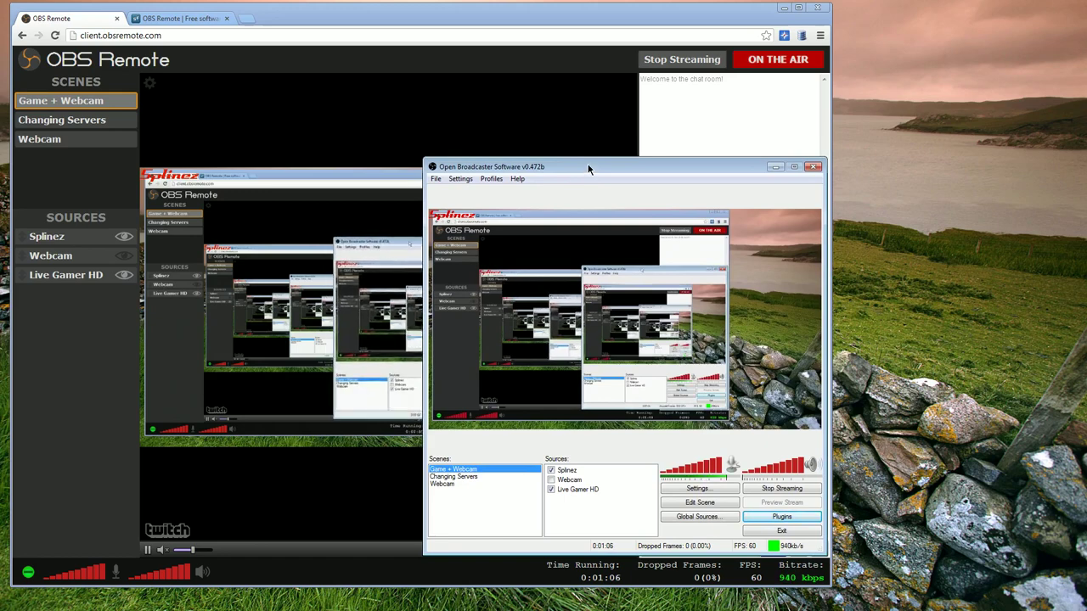
pyautogui.moveTo(587, 167); pyautogui.dragTo(593, 143)
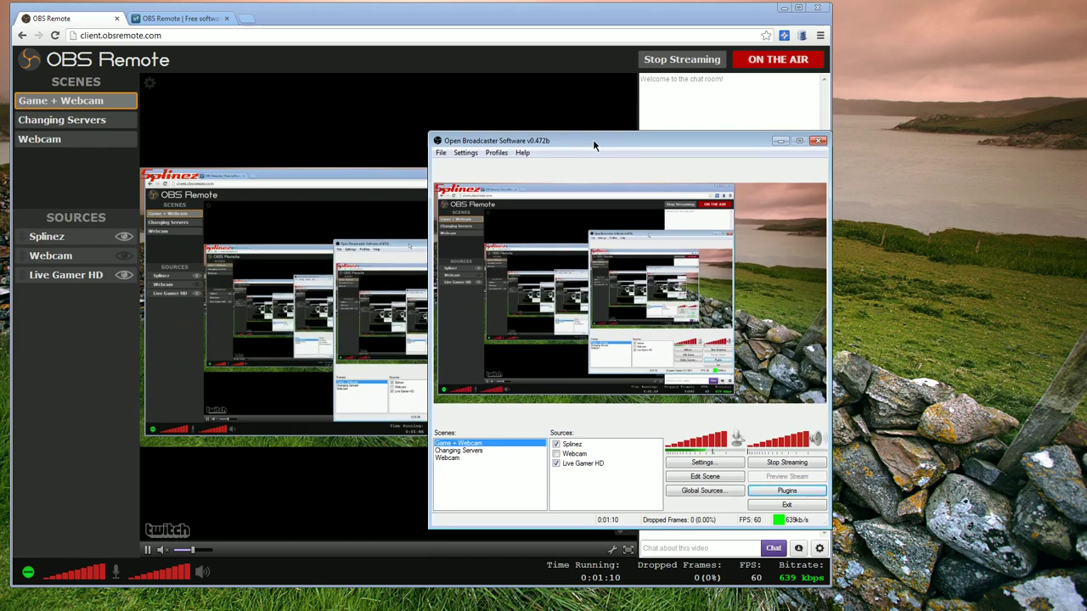
pyautogui.moveTo(593, 141); pyautogui.dragTo(744, 138)
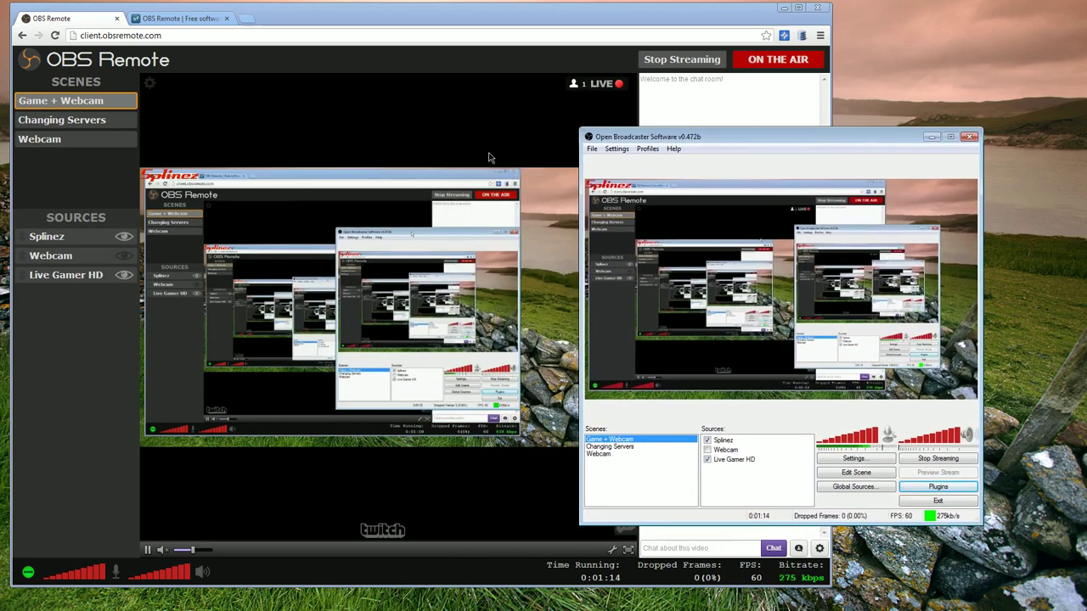